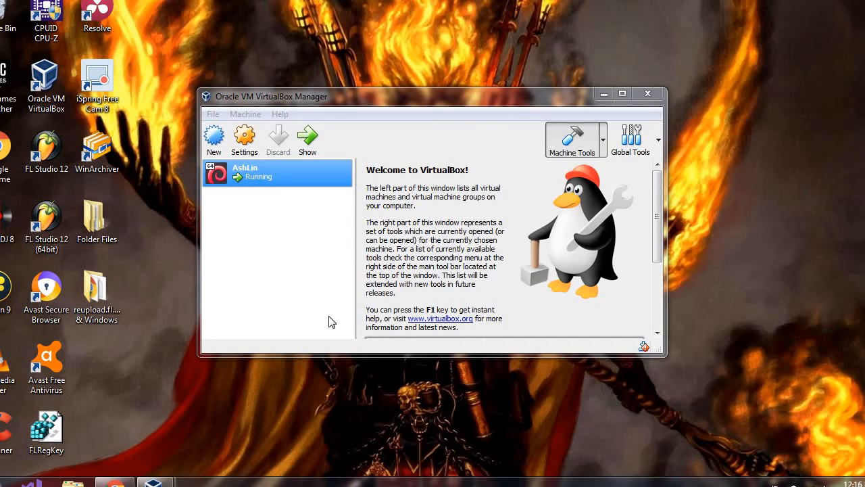
Bring the Chrome window showing the virtualbox.org welcome page to the front.
{"action": "left_click", "coordinate": [126, 484]}
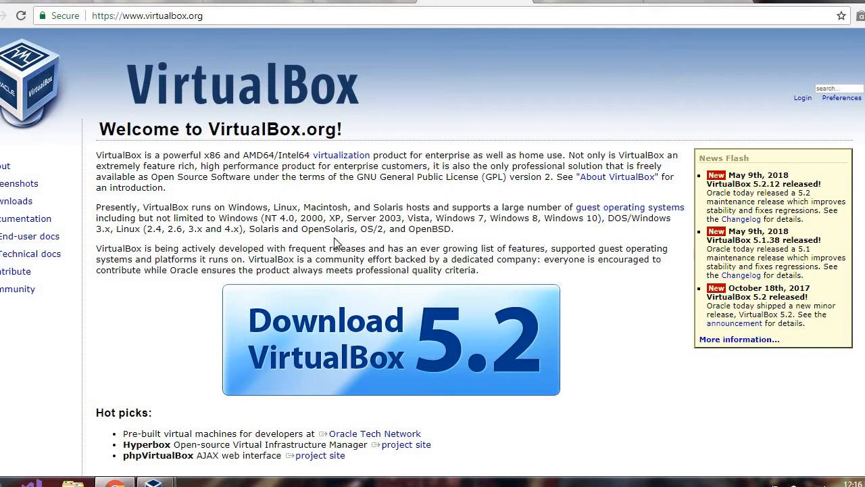
Visit the Download VirtualBox 5.2 page, then minimise Chrome to return to the manager.
{"action": "left_click", "coordinate": [385, 364]}
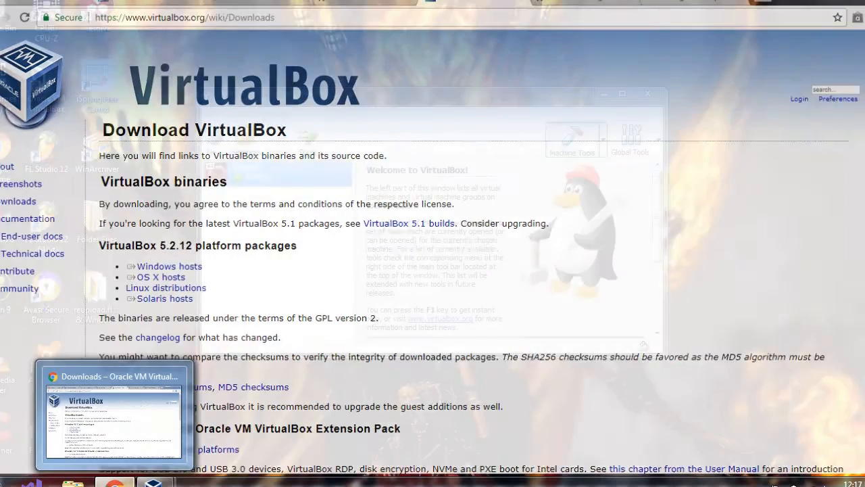
{"action": "left_click", "coordinate": [116, 482]}
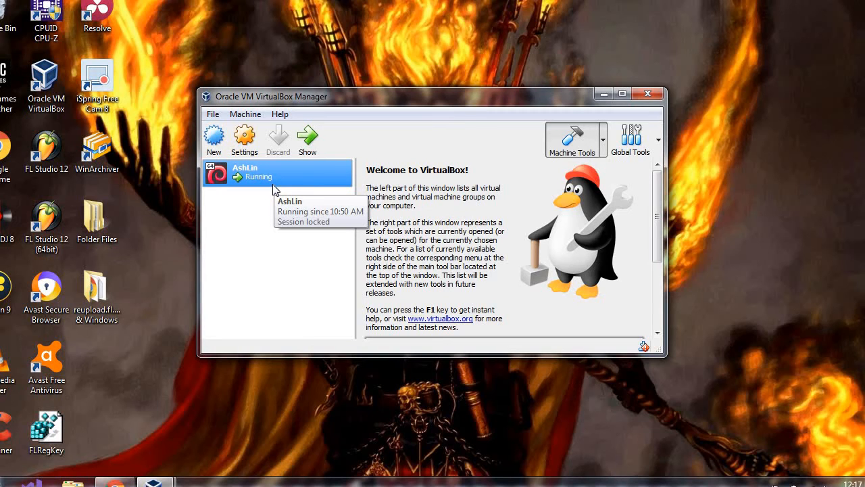
Start a new virtual machine with the New toolbar button.
{"action": "left_click", "coordinate": [307, 1]}
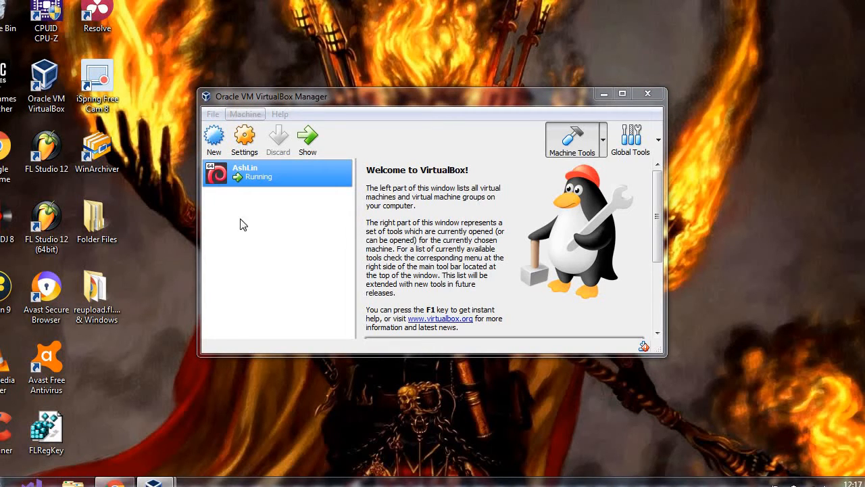
{"action": "left_click", "coordinate": [214, 152]}
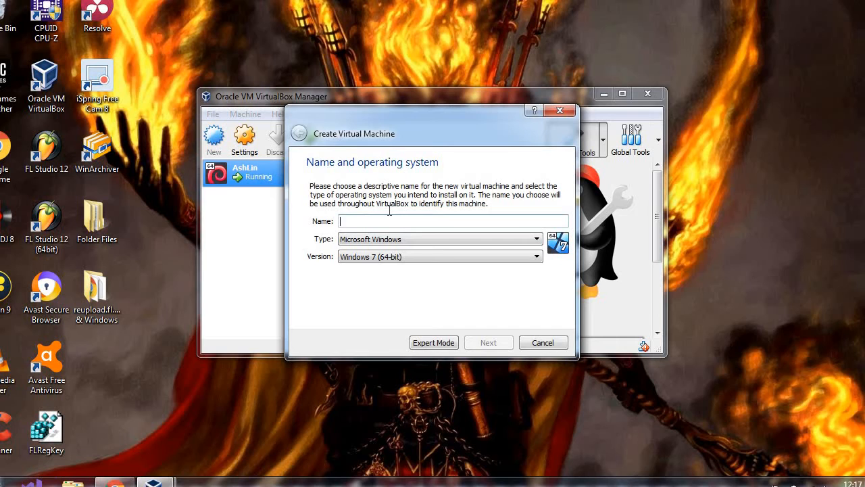
Name the machine MintYoutube, keep type Linux, and choose version Debian (64-bit).
{"action": "type", "text": "Min"}
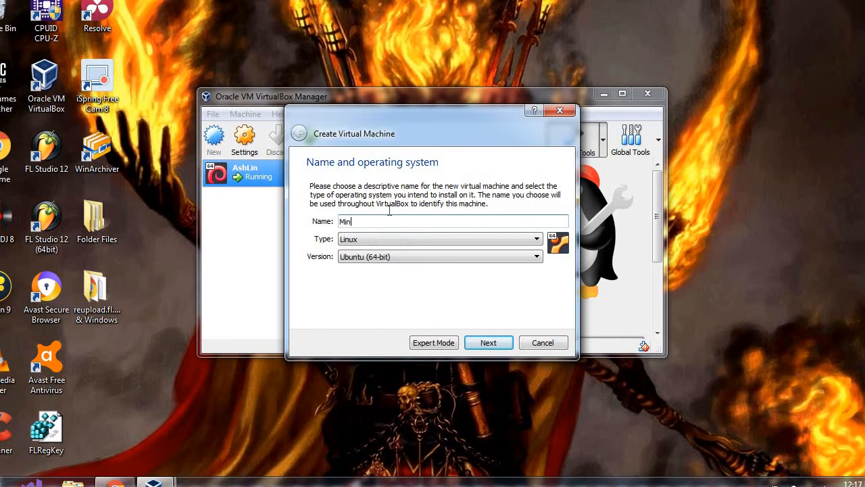
{"action": "type", "text": "tYoutube"}
{"action": "left_click", "coordinate": [427, 240]}
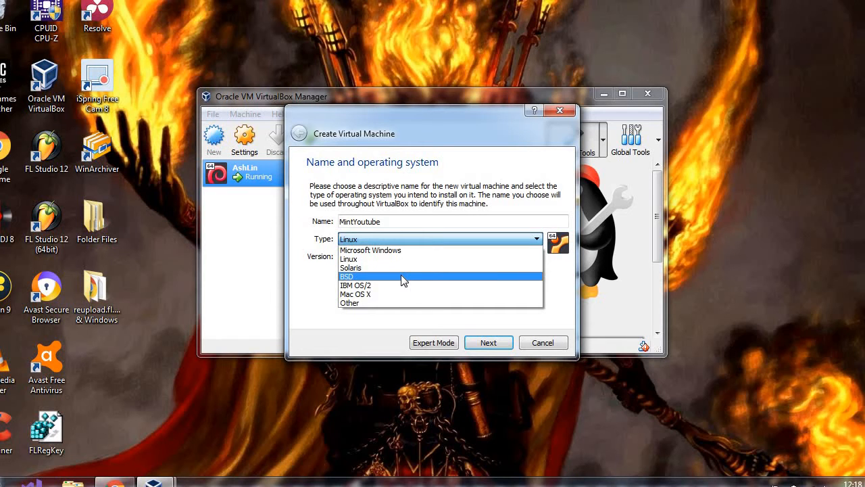
{"action": "left_click", "coordinate": [394, 258]}
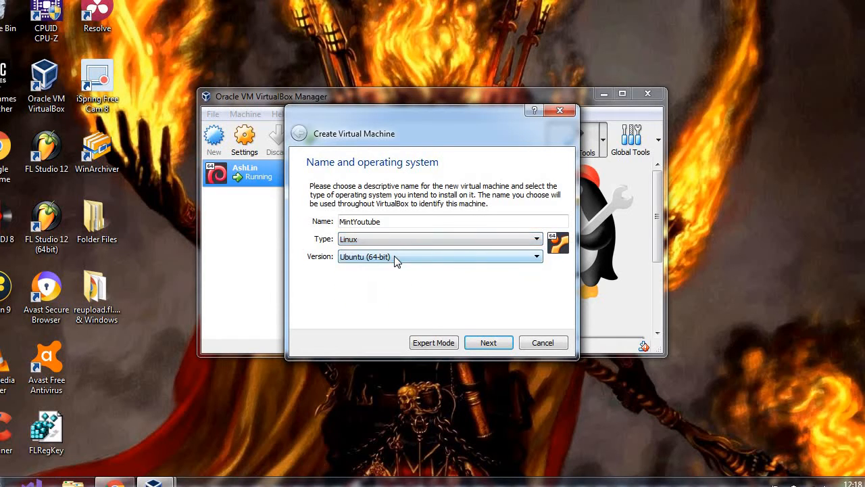
{"action": "left_click", "coordinate": [413, 258]}
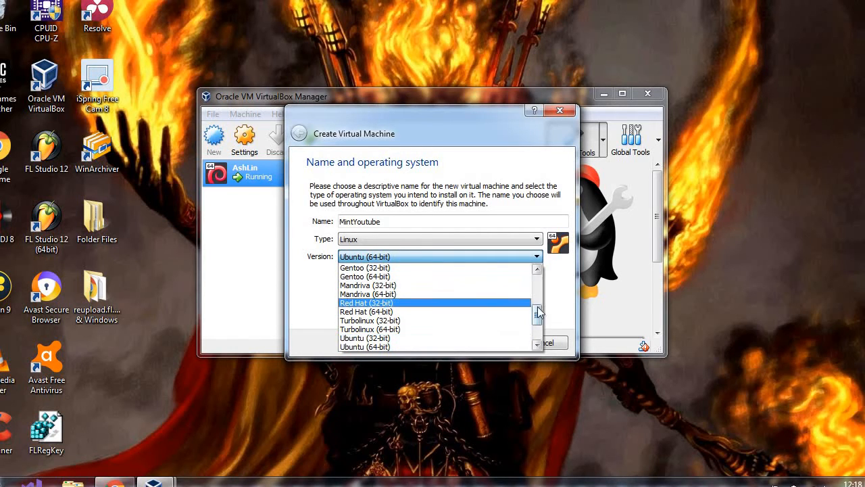
{"action": "mouse_move", "coordinate": [537, 311]}
{"action": "left_mouse_down"}
{"action": "mouse_move", "coordinate": [537, 326]}
{"action": "mouse_move", "coordinate": [537, 299]}
{"action": "left_mouse_up"}
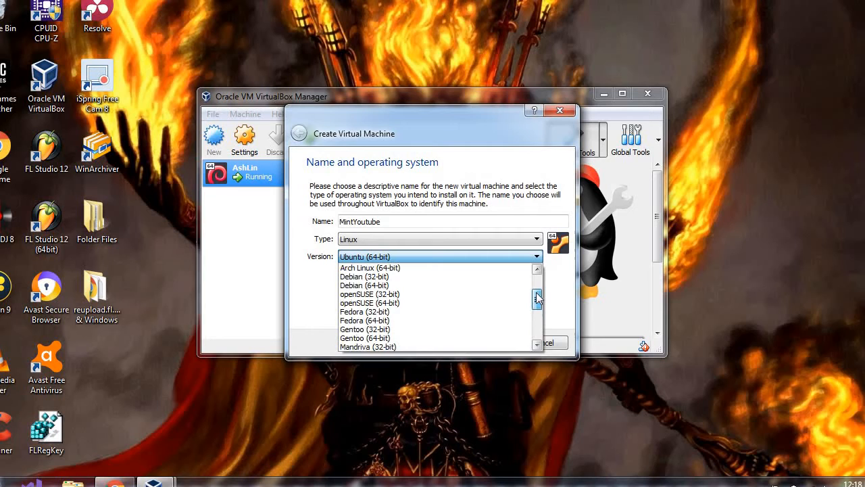
{"action": "left_click", "coordinate": [377, 285]}
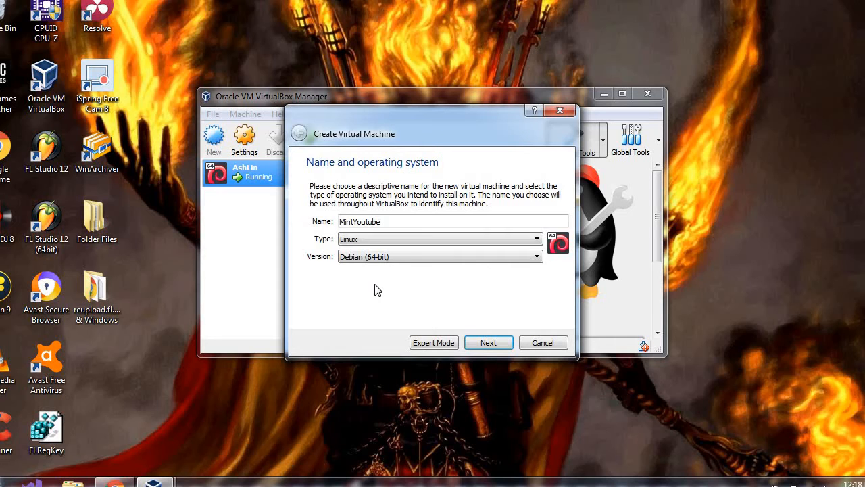
Confirm Debian (64-bit) as the version and advance to the memory size page.
{"action": "left_click", "coordinate": [403, 259]}
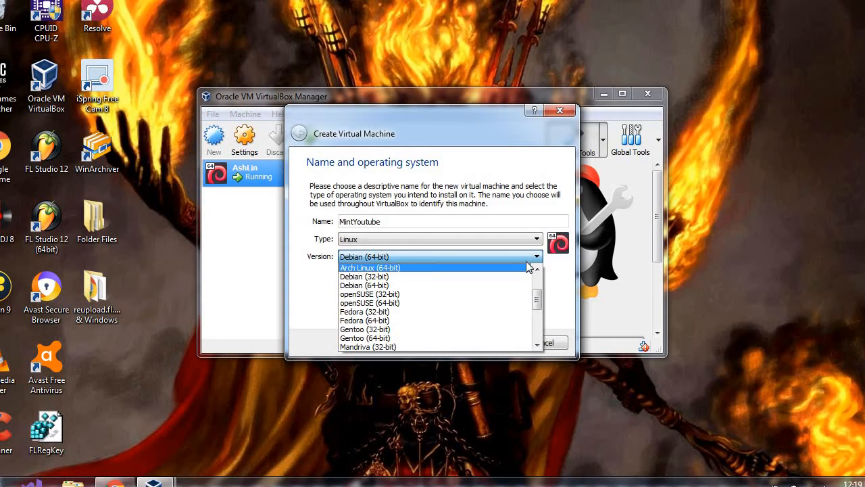
{"action": "left_click", "coordinate": [483, 260]}
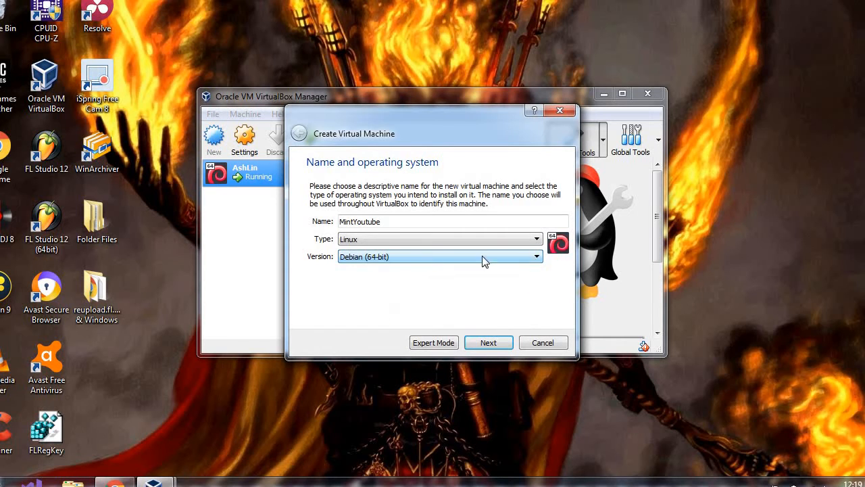
{"action": "left_click", "coordinate": [488, 342]}
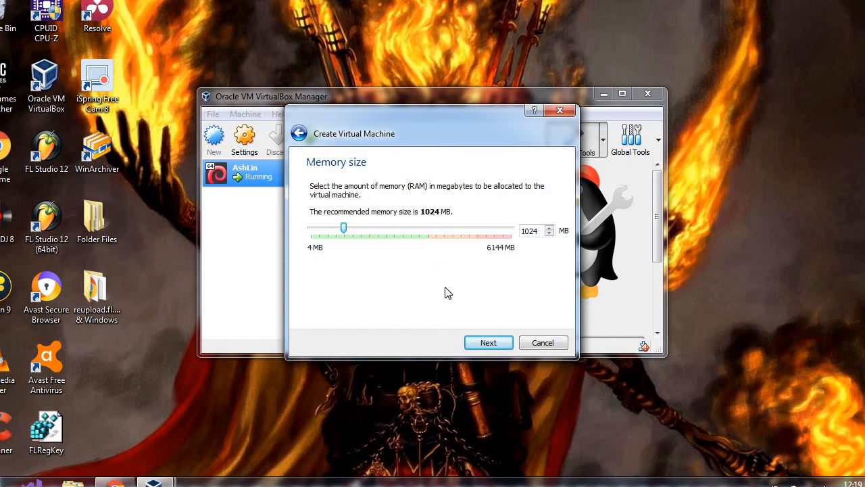
Accept the 1024 MB memory size and go on to the hard disk page.
{"action": "left_click", "coordinate": [488, 343]}
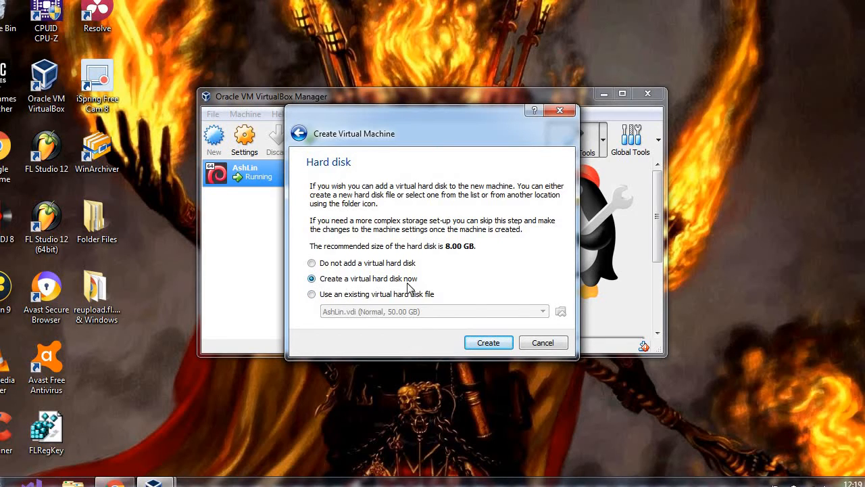
Create a dynamically allocated 8.00 GB VDI disk named MintYoutube.
{"action": "left_click", "coordinate": [480, 346]}
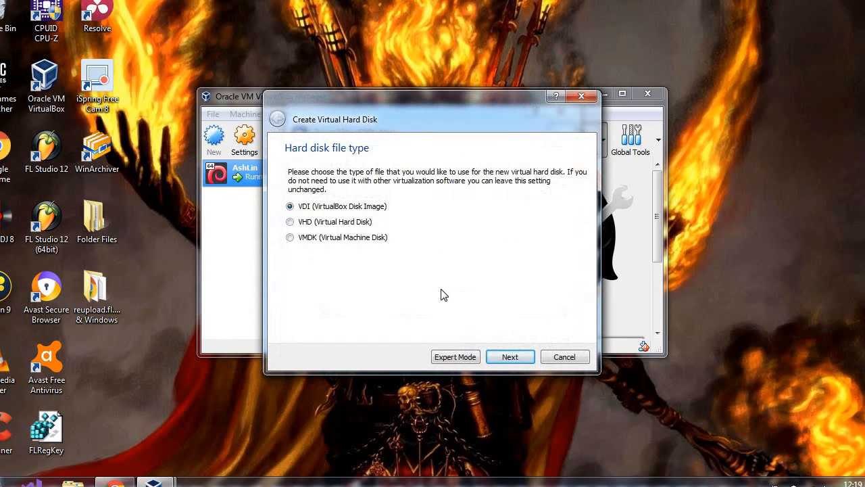
{"action": "left_click", "coordinate": [510, 358]}
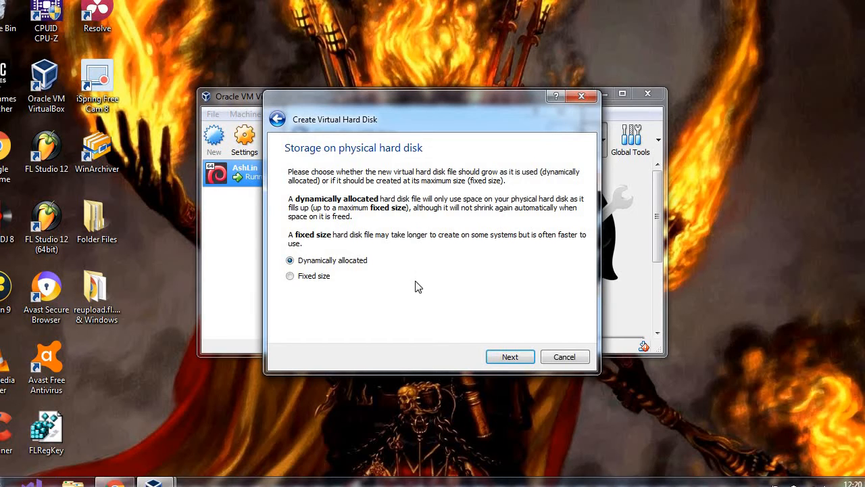
{"action": "left_click", "coordinate": [517, 357]}
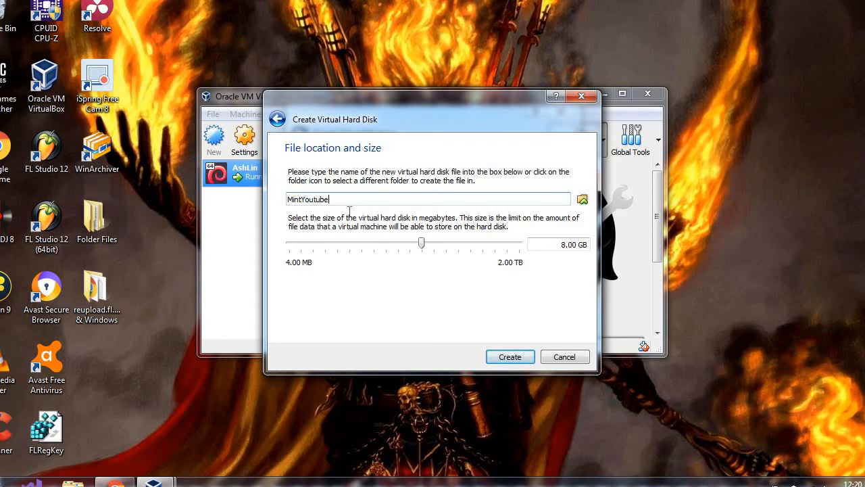
{"action": "left_click", "coordinate": [566, 244]}
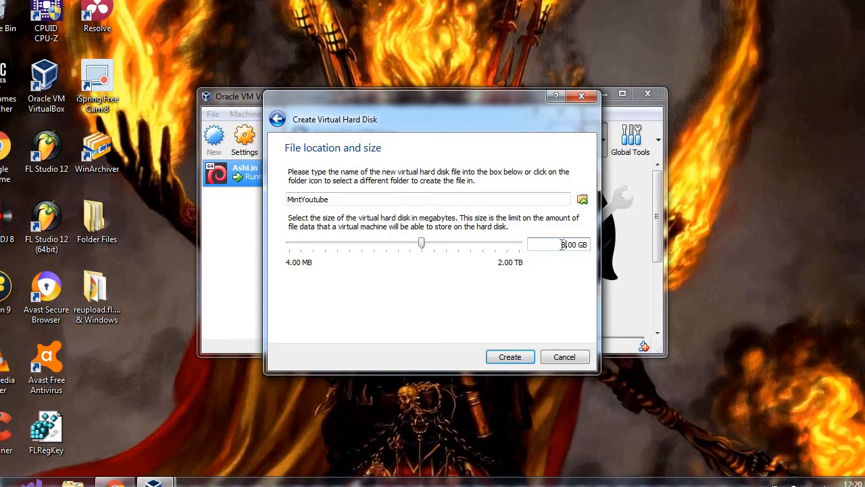
{"action": "triple_click", "coordinate": [562, 245]}
{"action": "left_click", "coordinate": [511, 356]}
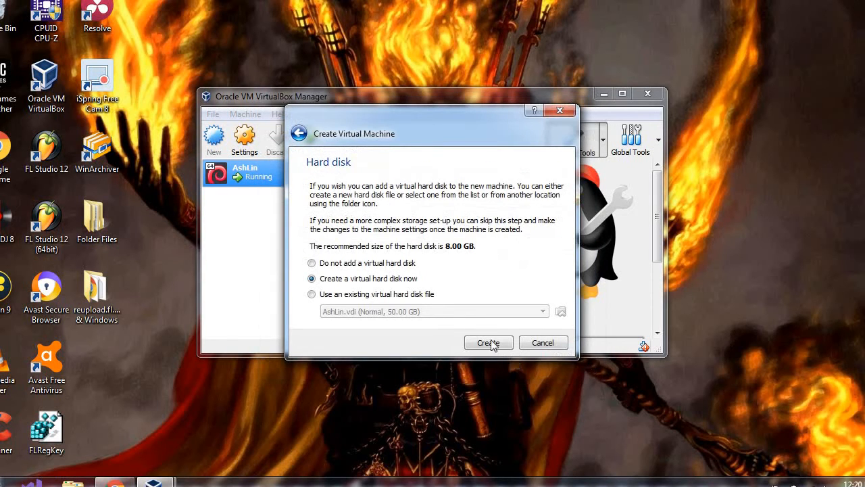
Finish the wizard so MintYoutube appears powered off, then return to Chrome.
{"action": "left_click", "coordinate": [491, 343]}
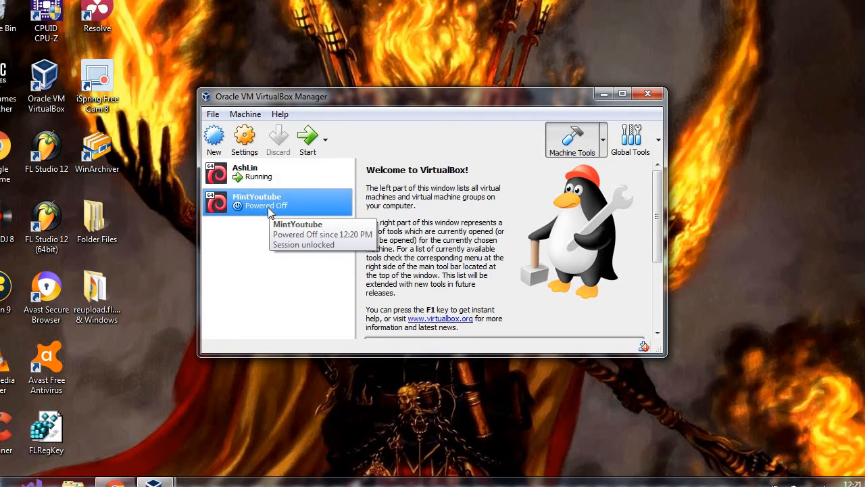
{"action": "left_click", "coordinate": [116, 484]}
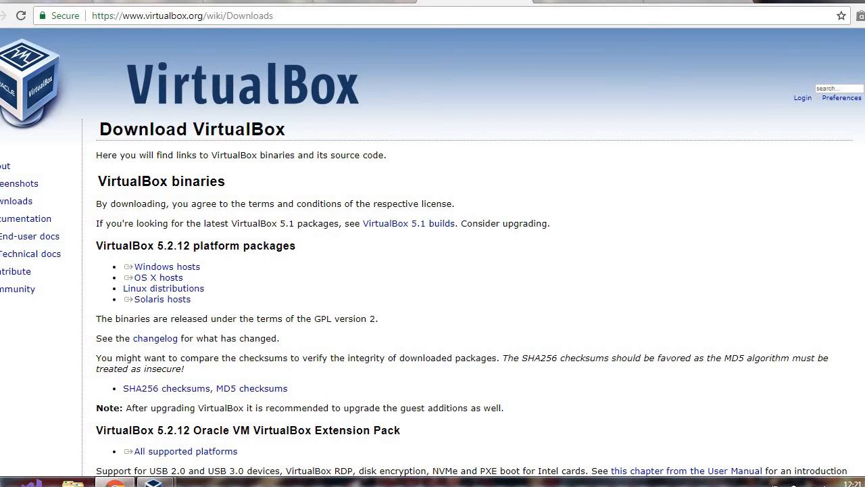
In a new tab, load linuxmint.com and go to its Download page.
{"action": "key", "text": "ctrl+t"}
{"action": "type", "text": "linu"}
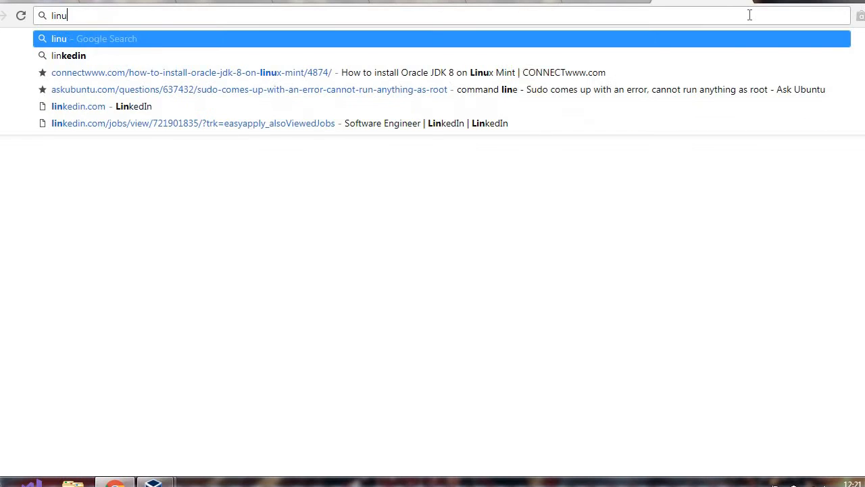
{"action": "type", "text": "xmint.c"}
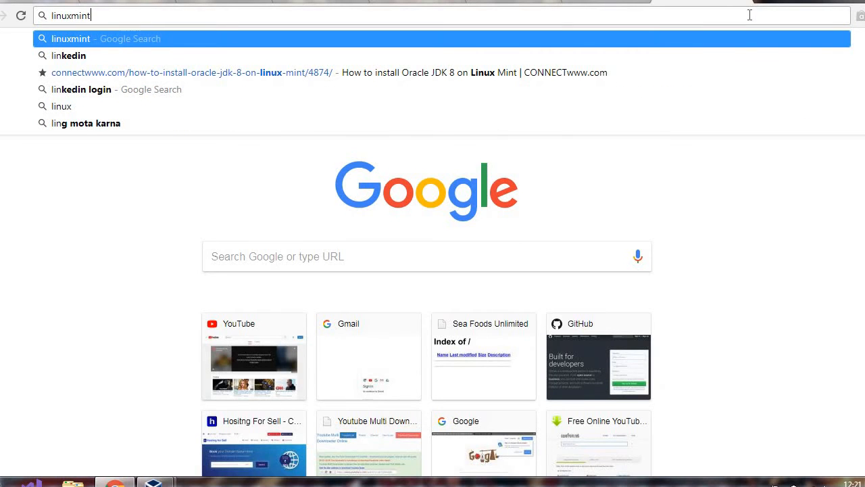
{"action": "type", "text": "om"}
{"action": "key", "text": "Return"}
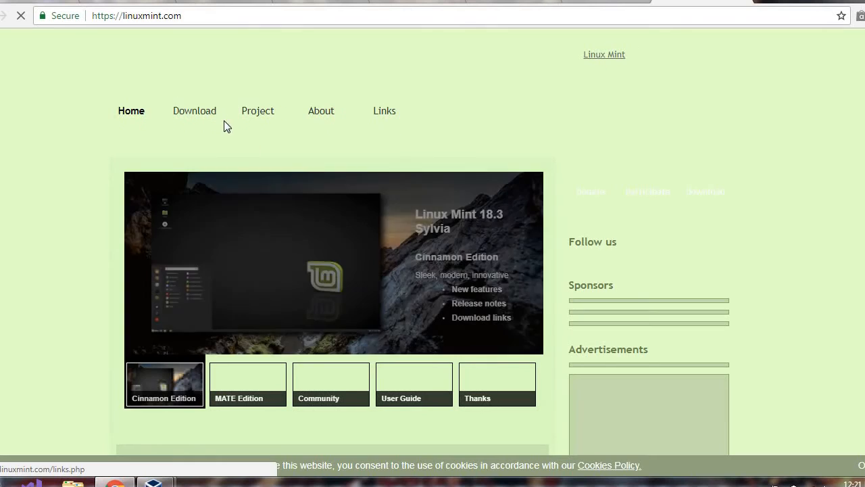
{"action": "mouse_move", "coordinate": [206, 115]}
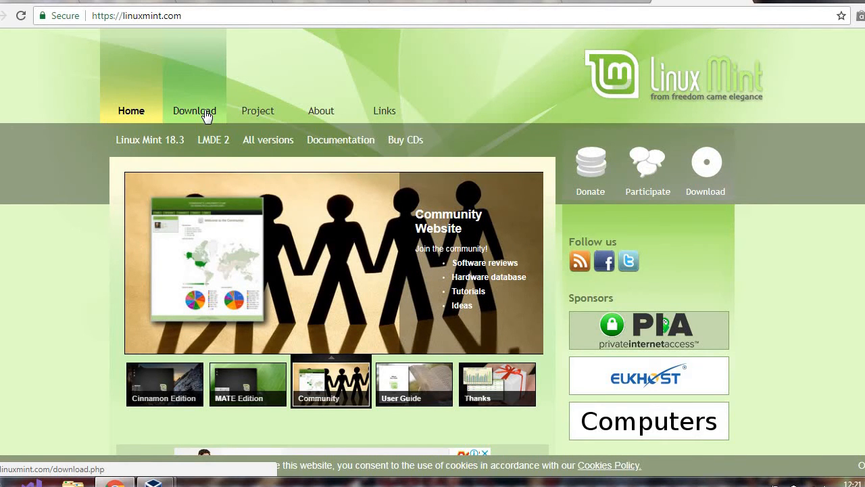
{"action": "left_click", "coordinate": [205, 114]}
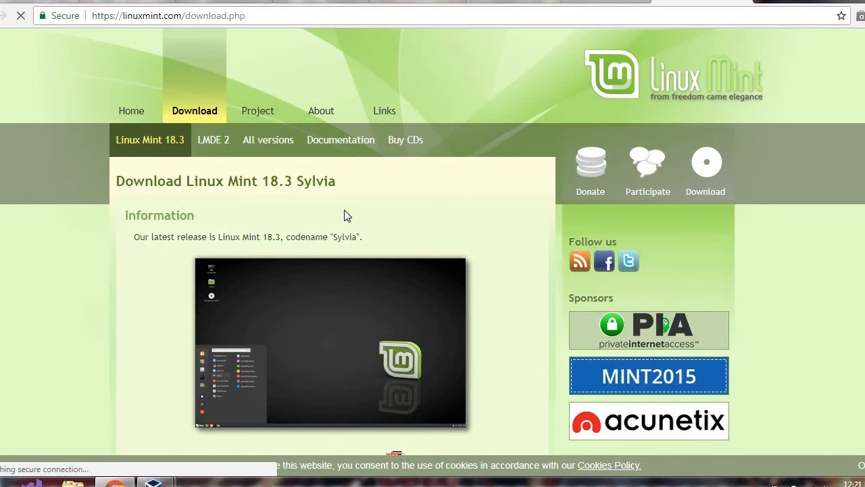
Scroll down the Linux Mint 18.3 download page to the Cinnamon, MATE, Xfce and KDE links.
{"action": "scroll", "coordinate": [345, 210], "scroll_direction": "down", "scroll_amount": 5}
{"action": "scroll", "coordinate": [343, 215], "scroll_direction": "down", "scroll_amount": 1}
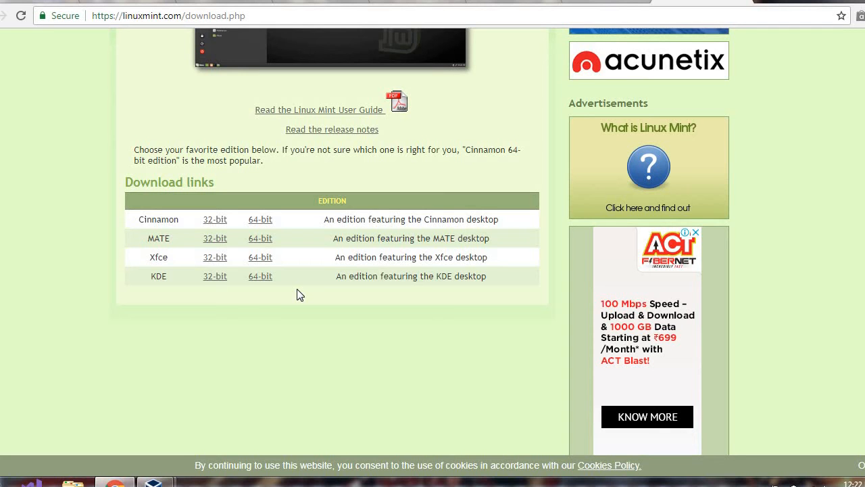
Open and minimize a file browser, then bring up MintYoutube's right-click menu in VirtualBox Manager.
{"action": "mouse_move", "coordinate": [155, 481]}
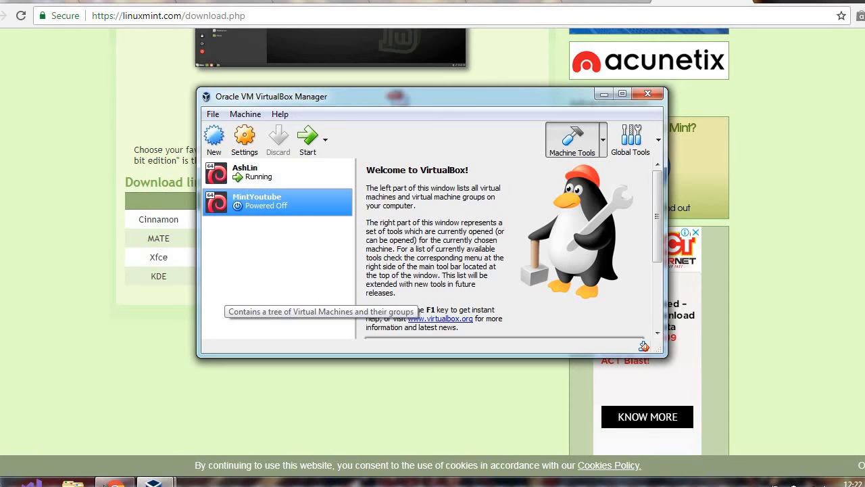
{"action": "left_click", "coordinate": [73, 481]}
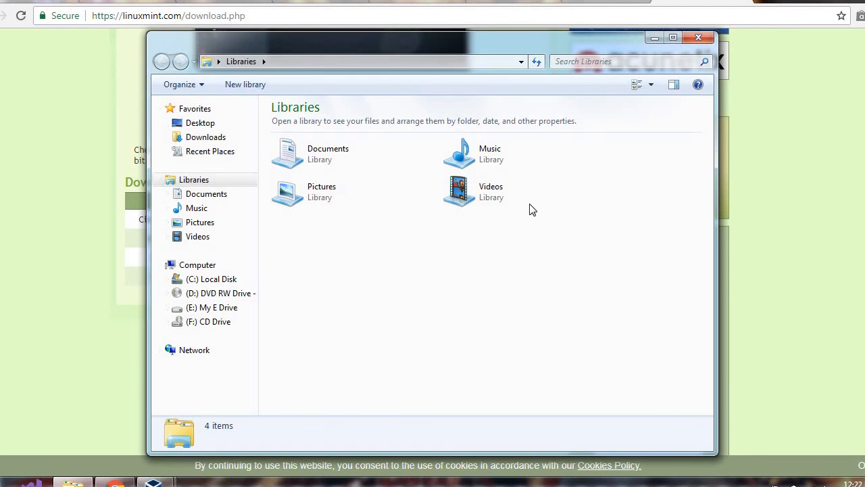
{"action": "left_click", "coordinate": [660, 40]}
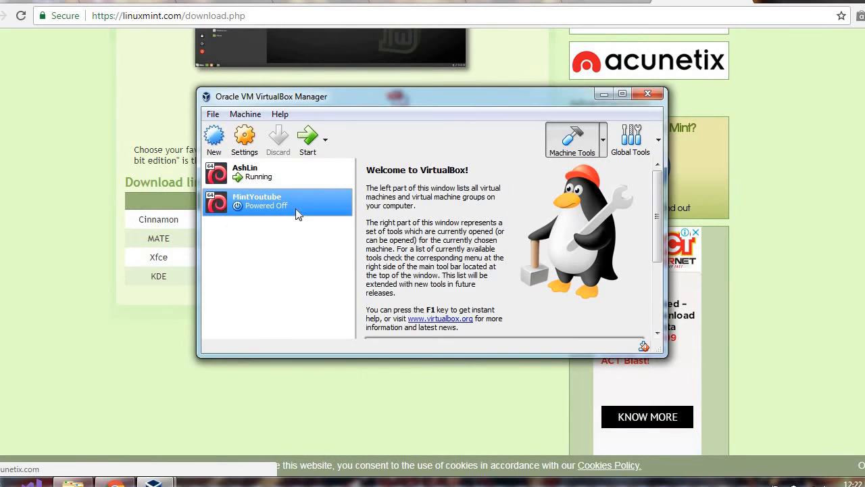
{"action": "right_click", "coordinate": [264, 208]}
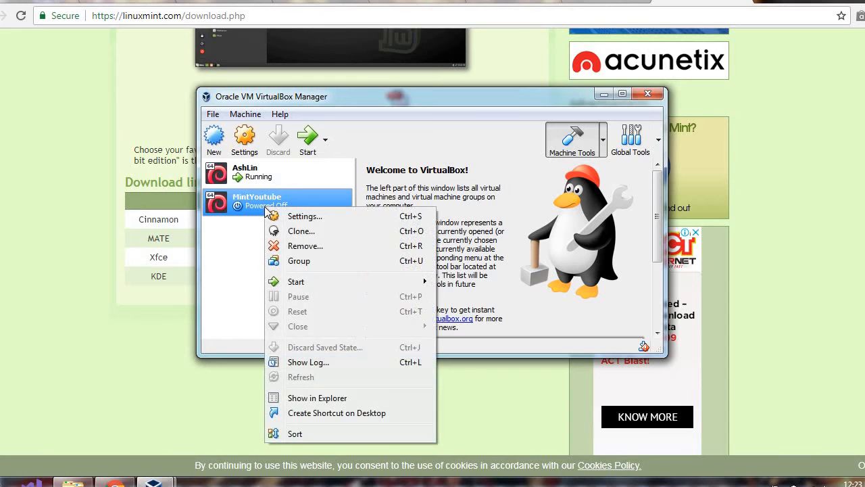
In MintYoutube's Storage settings, set the empty IDE optical drive to Host Drive 'D:' and confirm with OK.
{"action": "left_click", "coordinate": [297, 217]}
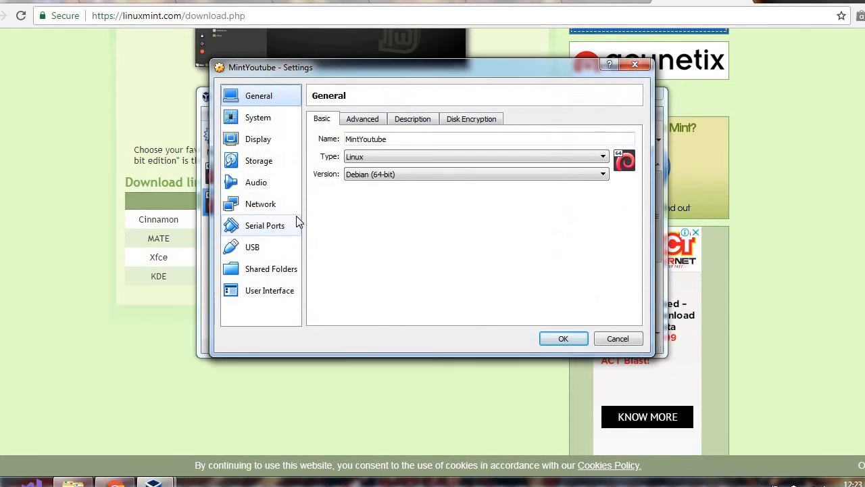
{"action": "left_click", "coordinate": [264, 179]}
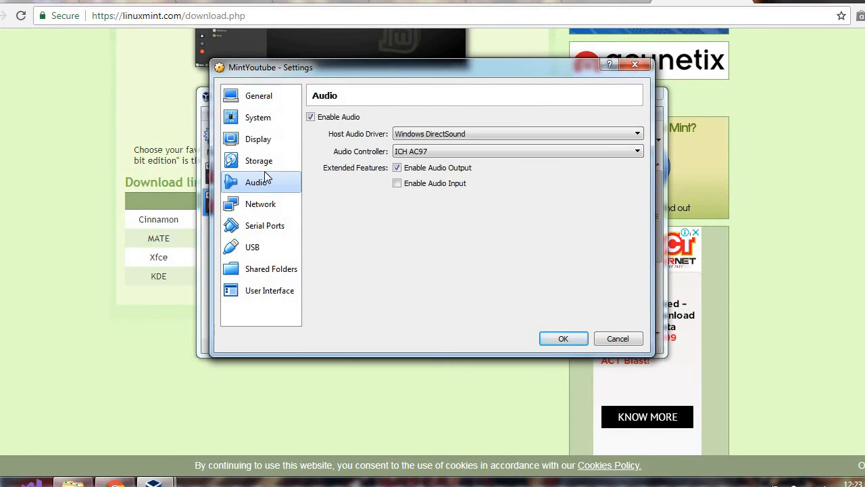
{"action": "left_click", "coordinate": [264, 162]}
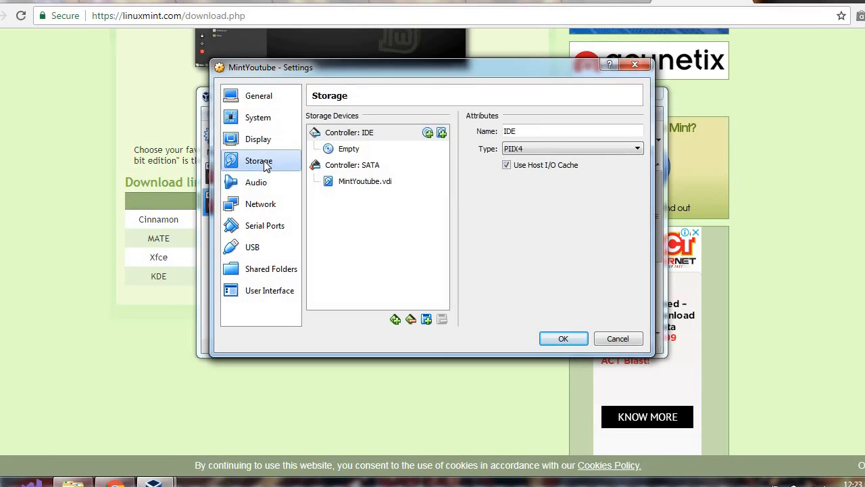
{"action": "left_click", "coordinate": [351, 151]}
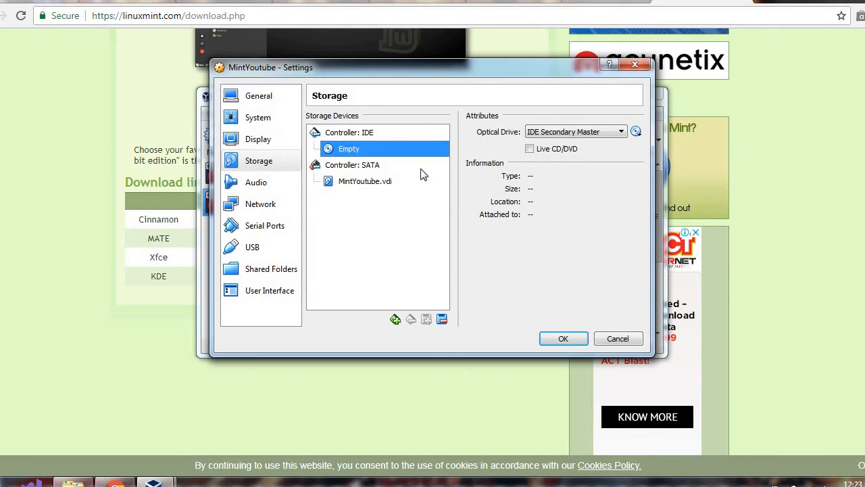
{"action": "left_click", "coordinate": [636, 132]}
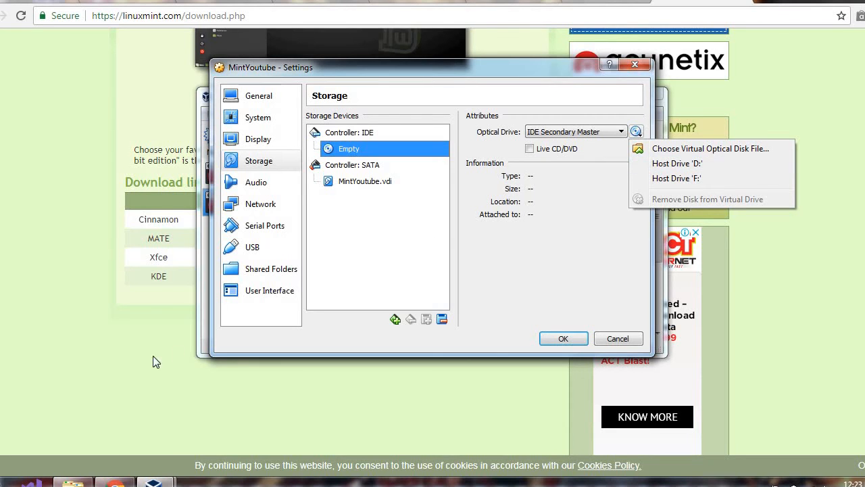
{"action": "left_click", "coordinate": [73, 481]}
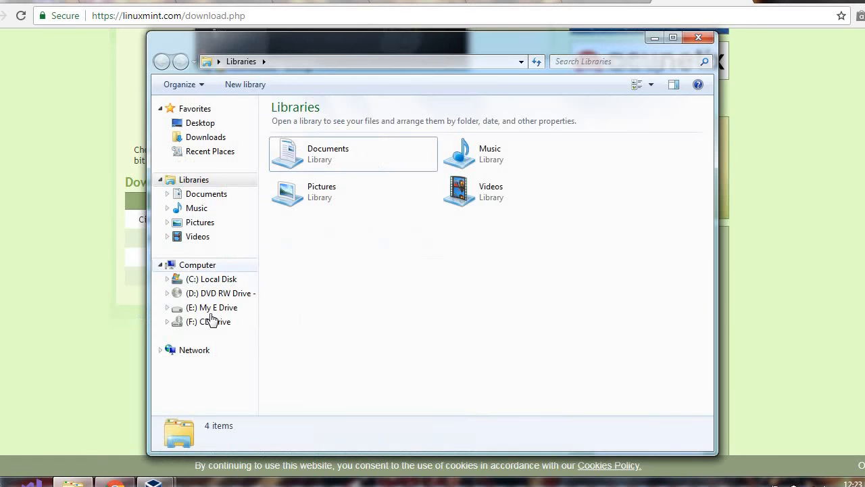
{"action": "left_click", "coordinate": [52, 338]}
{"action": "mouse_move", "coordinate": [155, 482]}
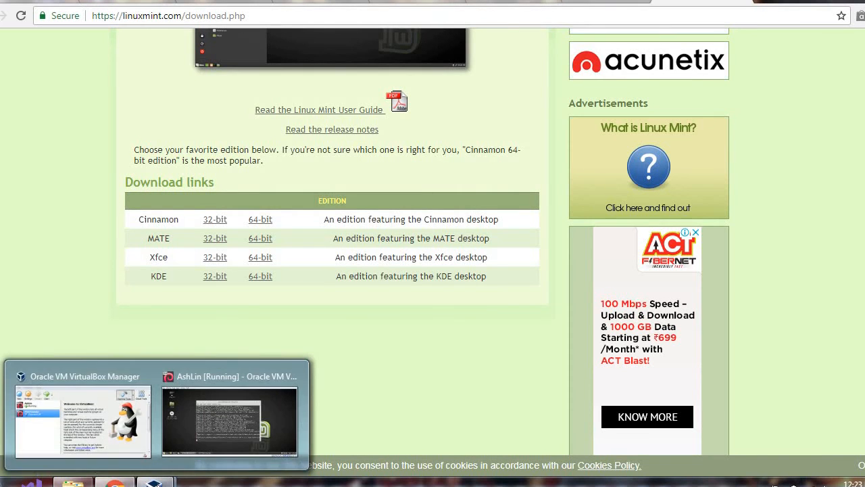
{"action": "left_click", "coordinate": [82, 422]}
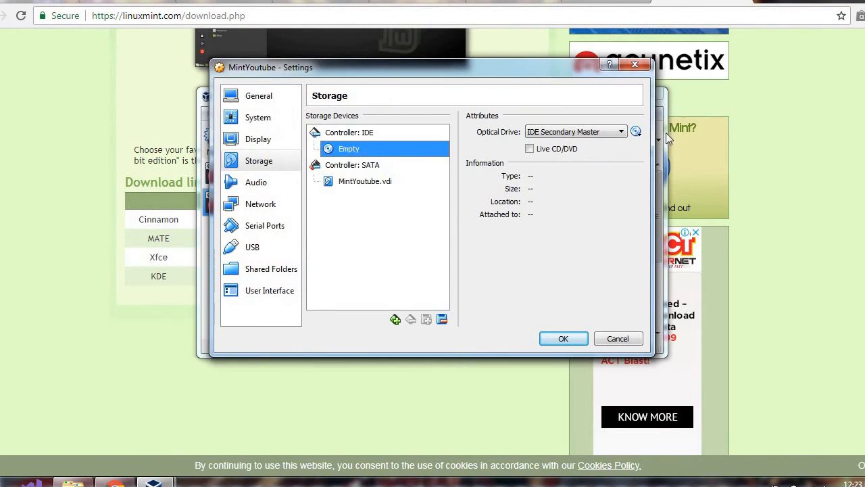
{"action": "left_click", "coordinate": [637, 132]}
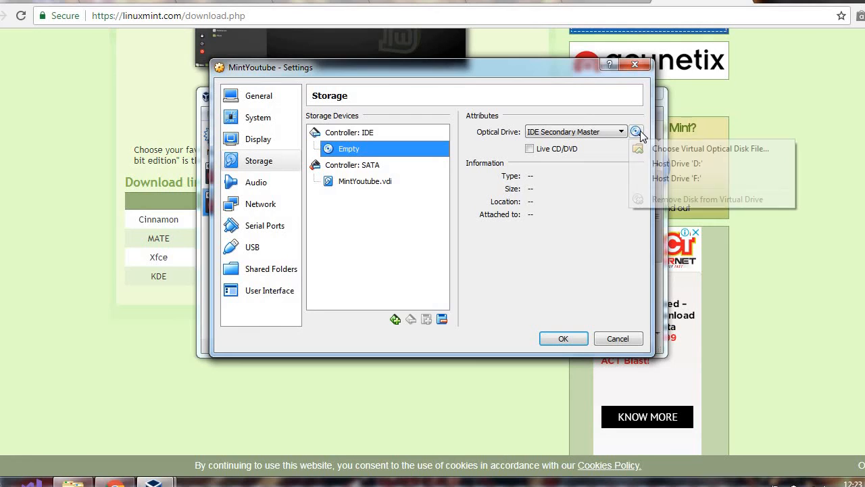
{"action": "left_click", "coordinate": [666, 165]}
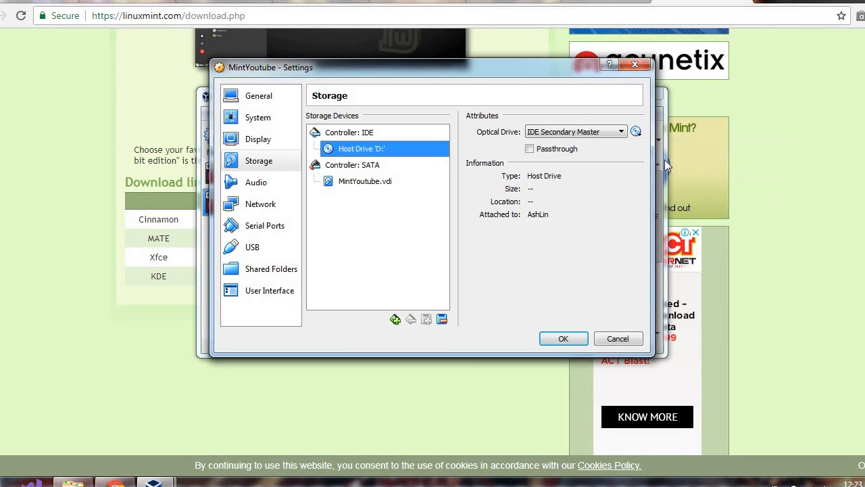
{"action": "left_click", "coordinate": [563, 339]}
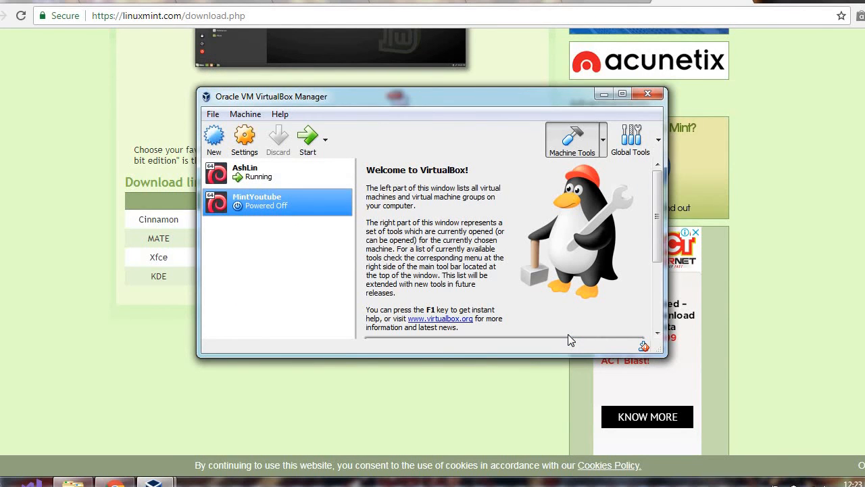
Boot MintYoutube to the Linux Mint 18.3 screen, then close it with 'Save the machine state'.
{"action": "double_click", "coordinate": [297, 207]}
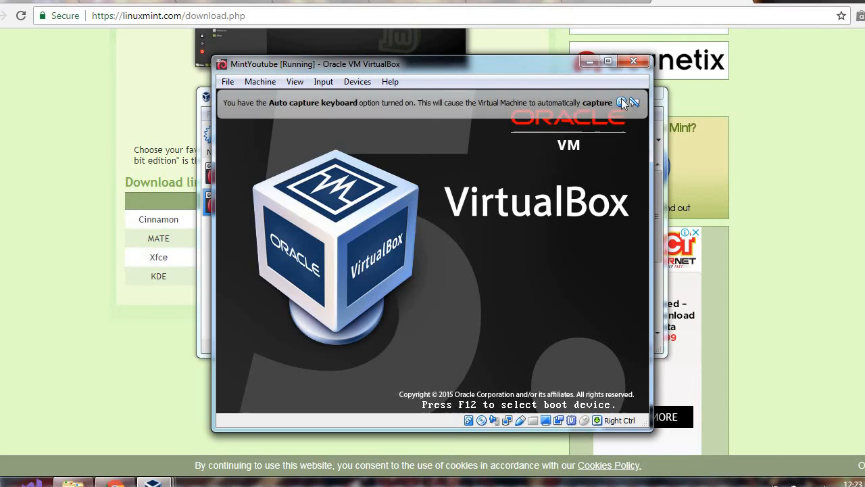
{"action": "left_click", "coordinate": [621, 102]}
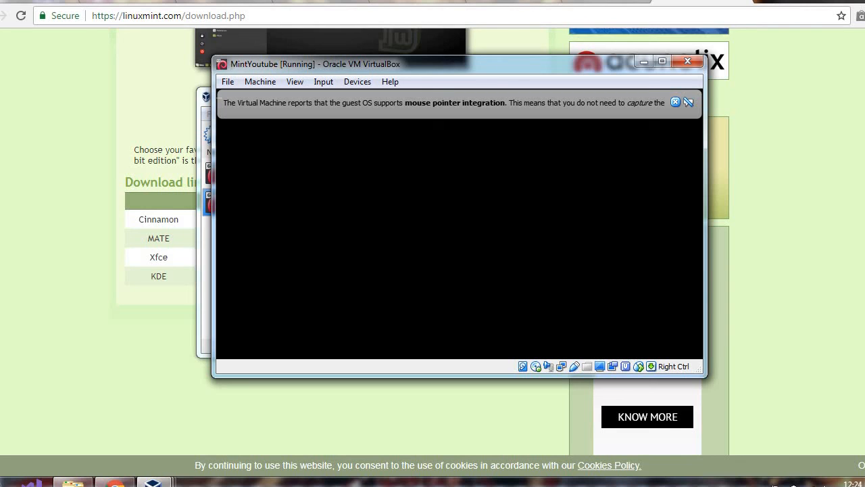
{"action": "left_click", "coordinate": [688, 65]}
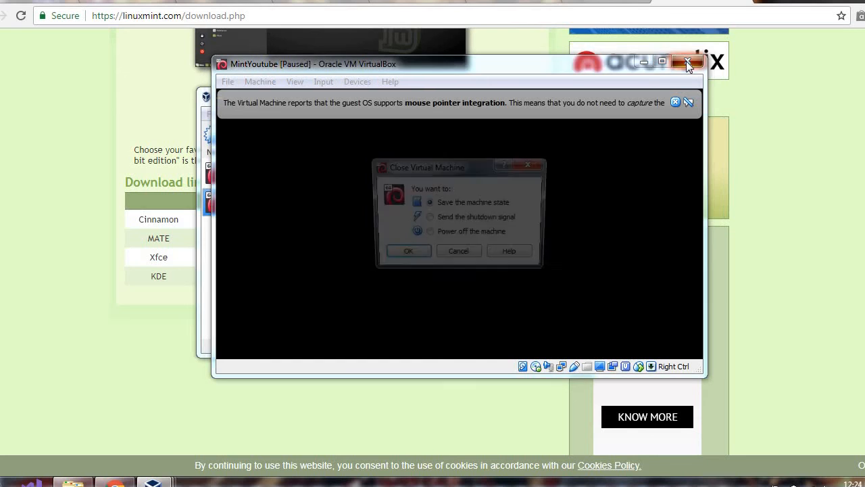
{"action": "left_click", "coordinate": [400, 255]}
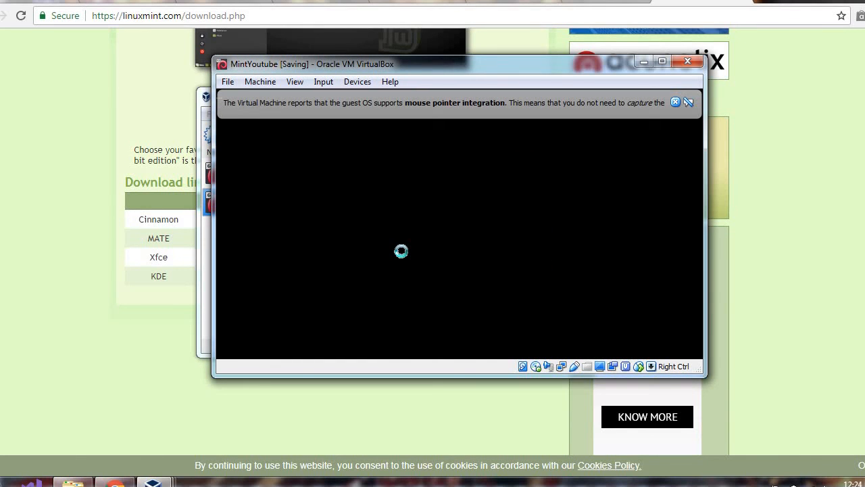